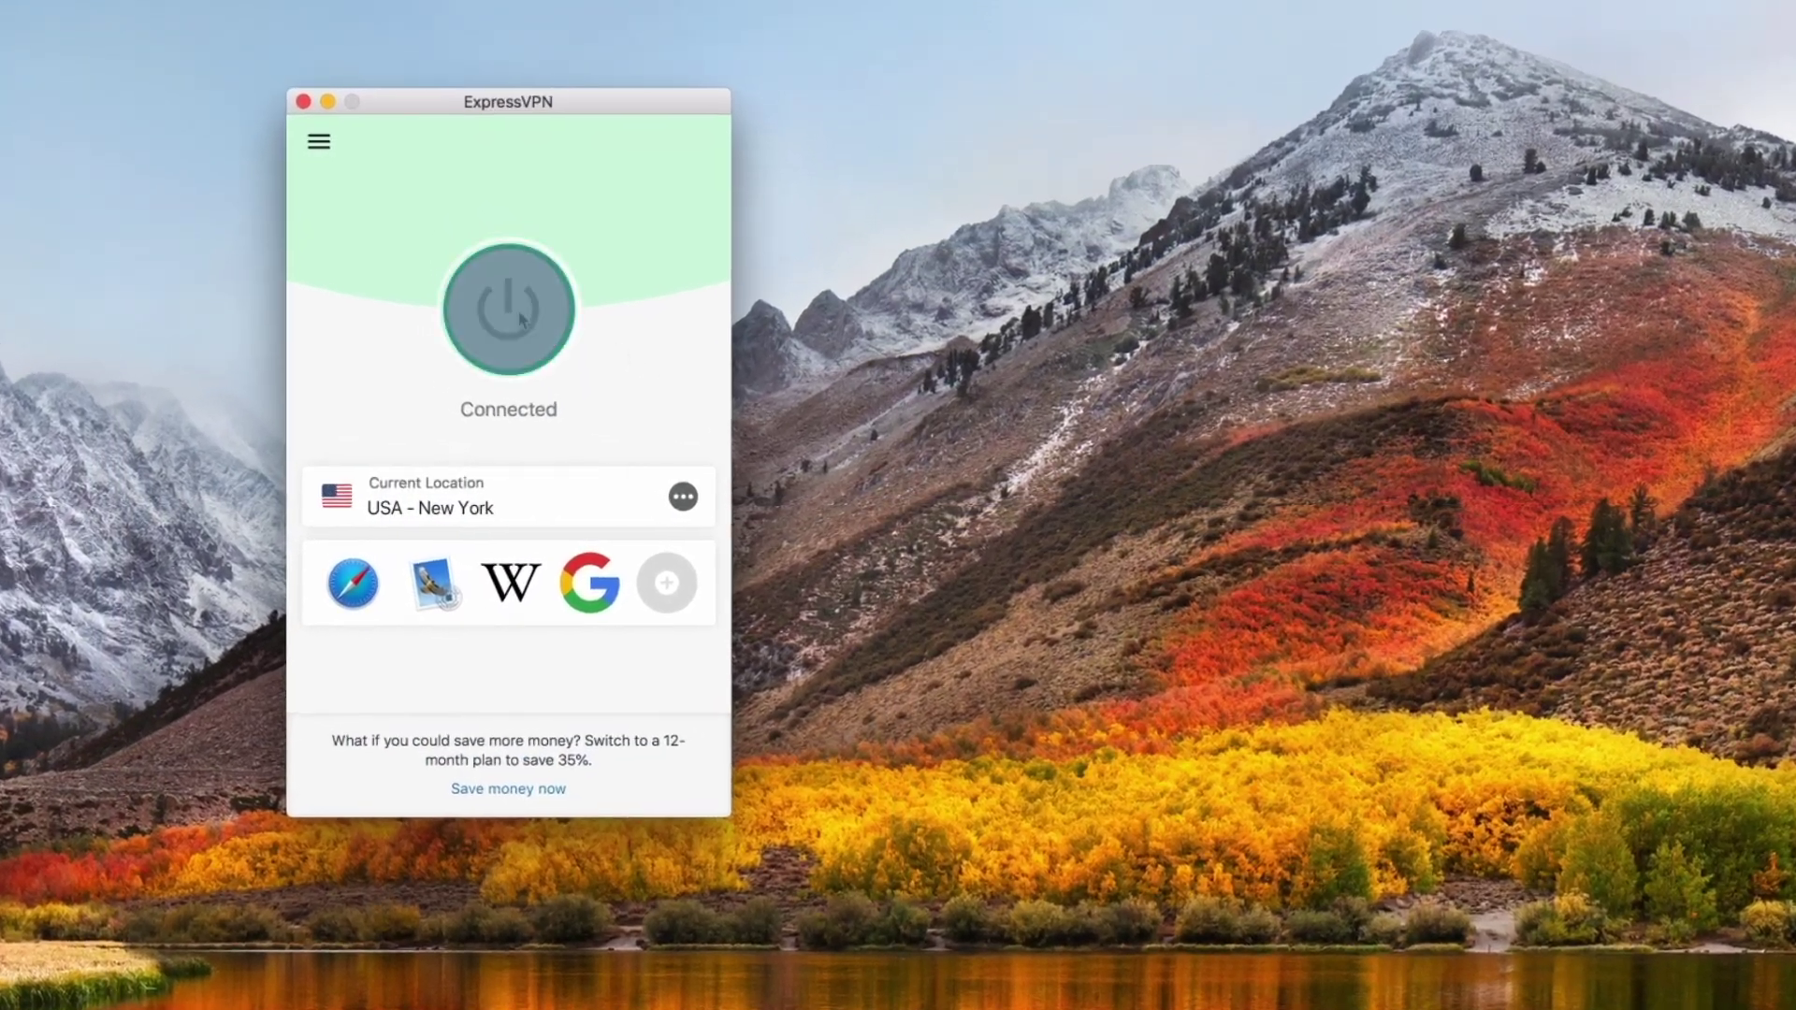
Step: Disconnect the VPN and open ExpressVPN Preferences from the main menu
left_click(520, 317)
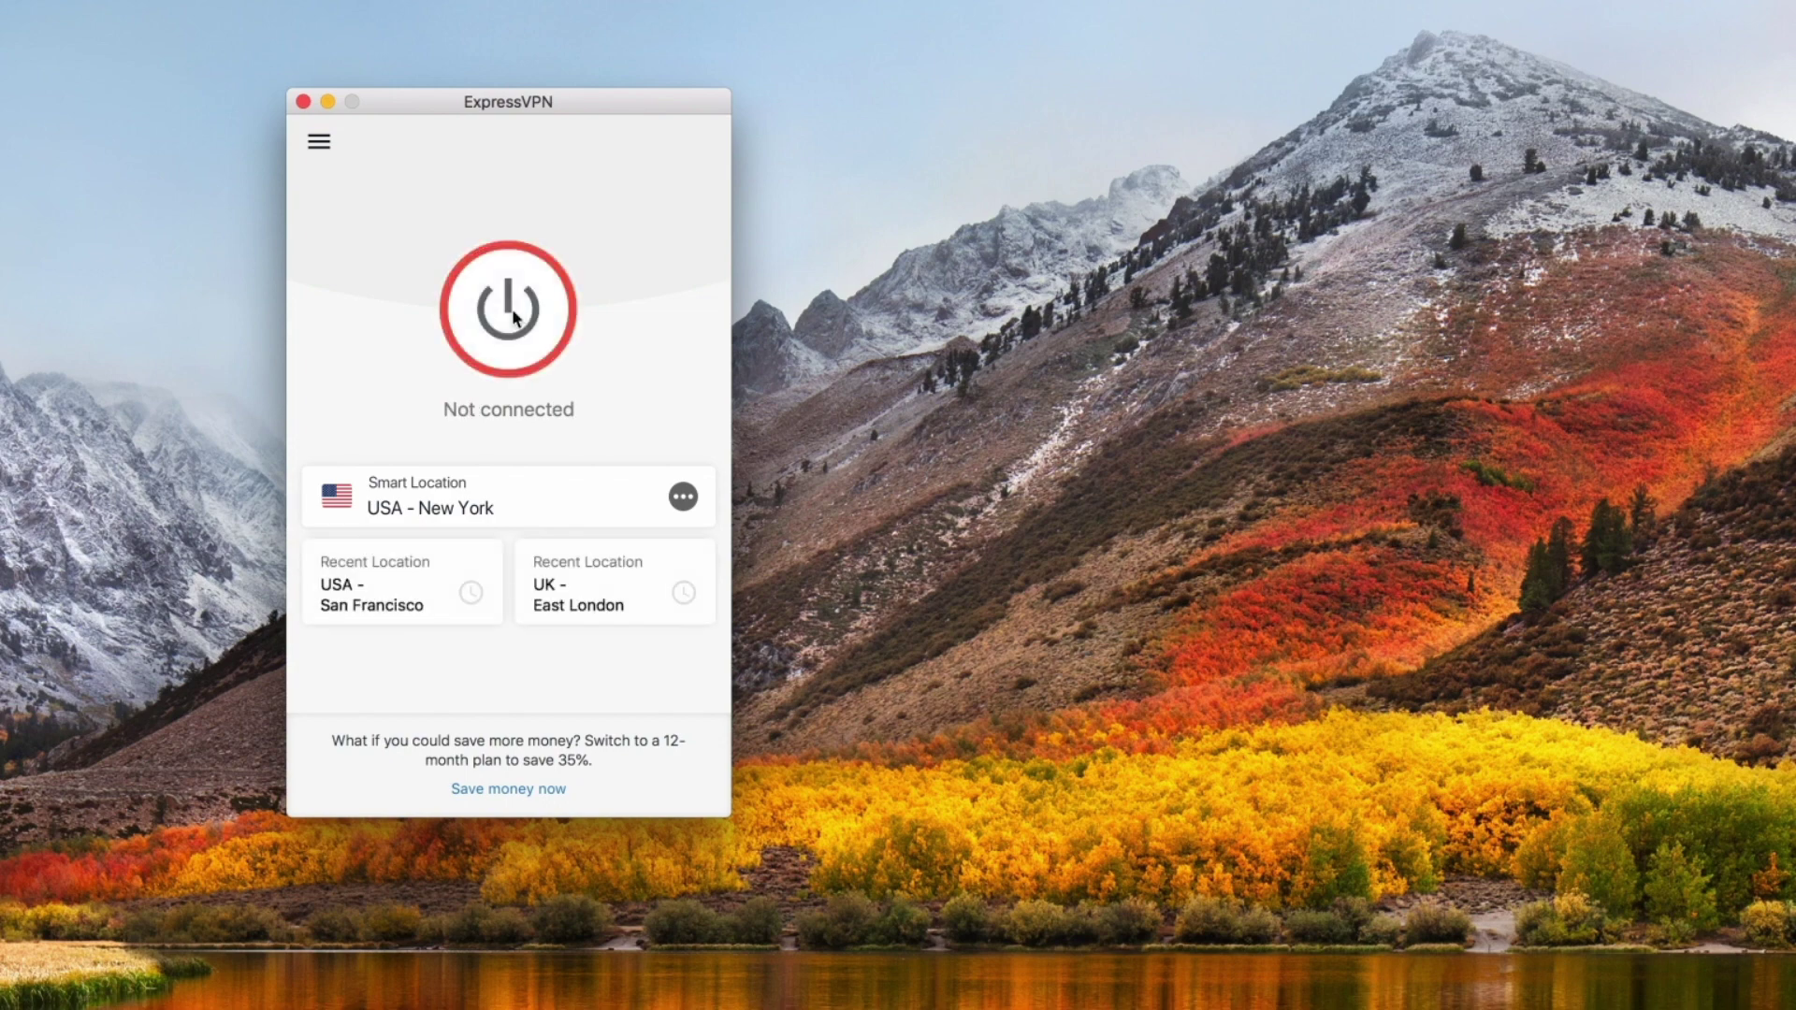
left_click(319, 141)
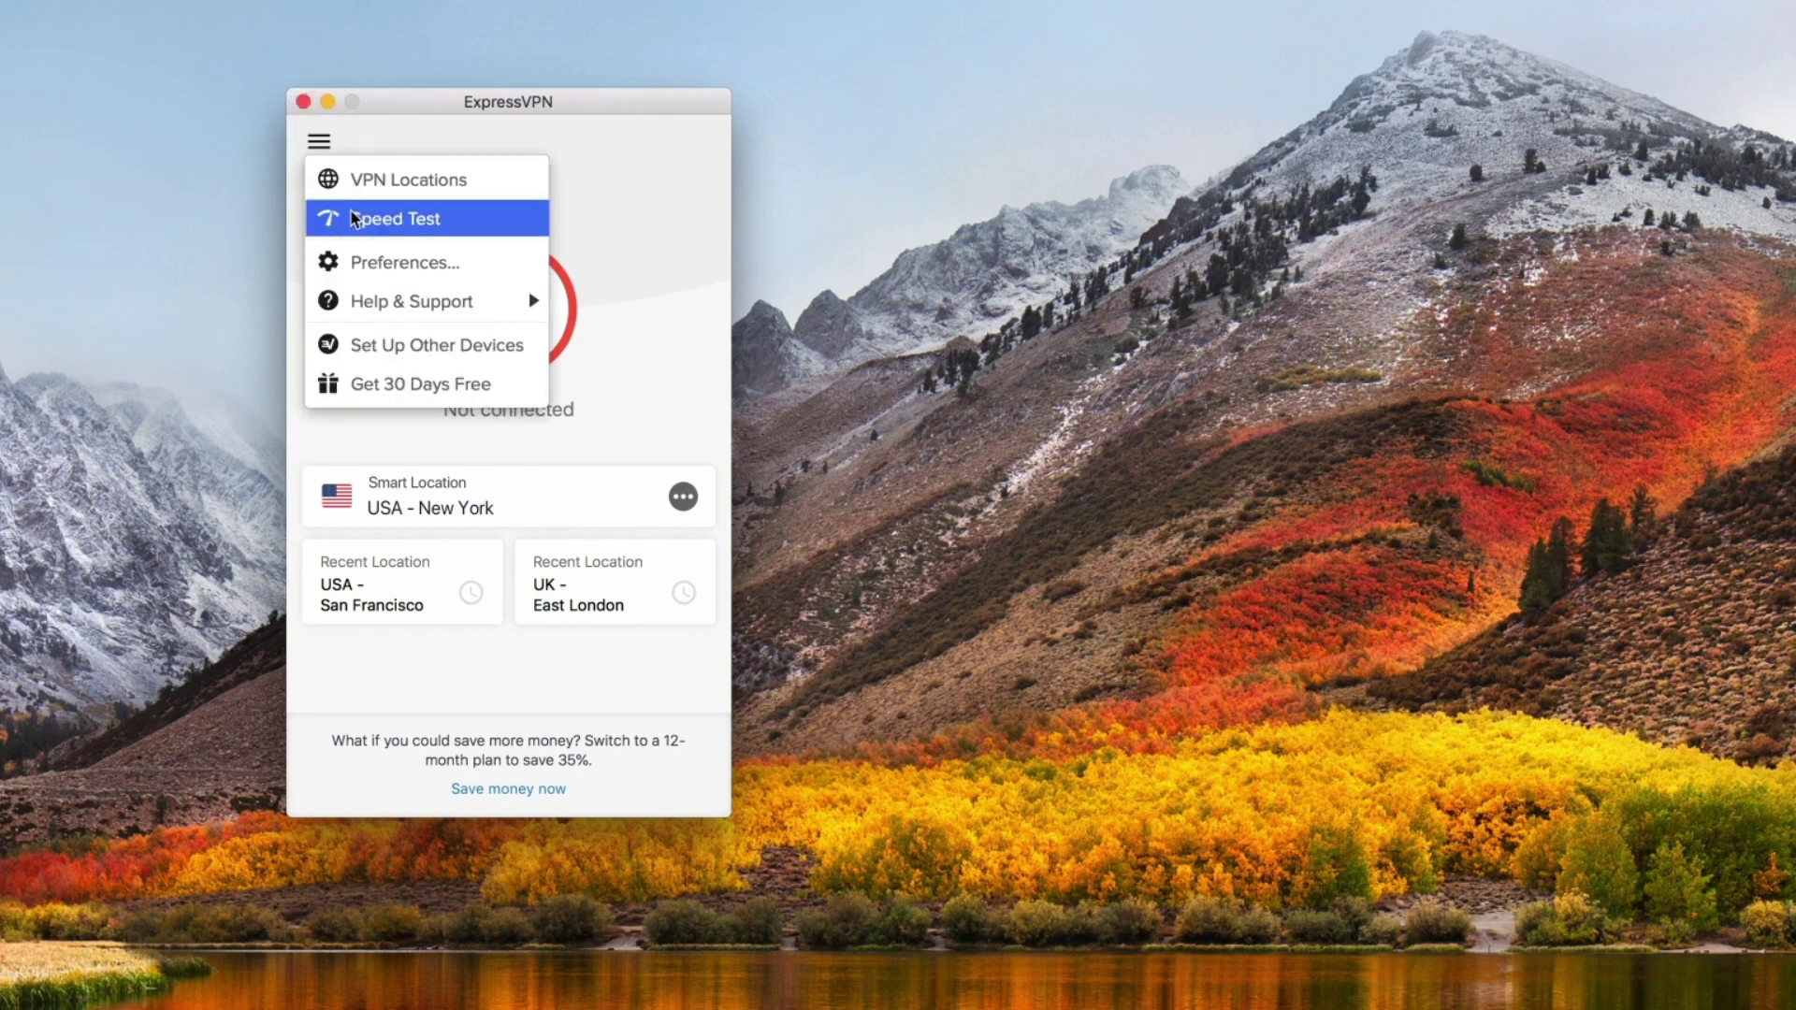
left_click(360, 256)
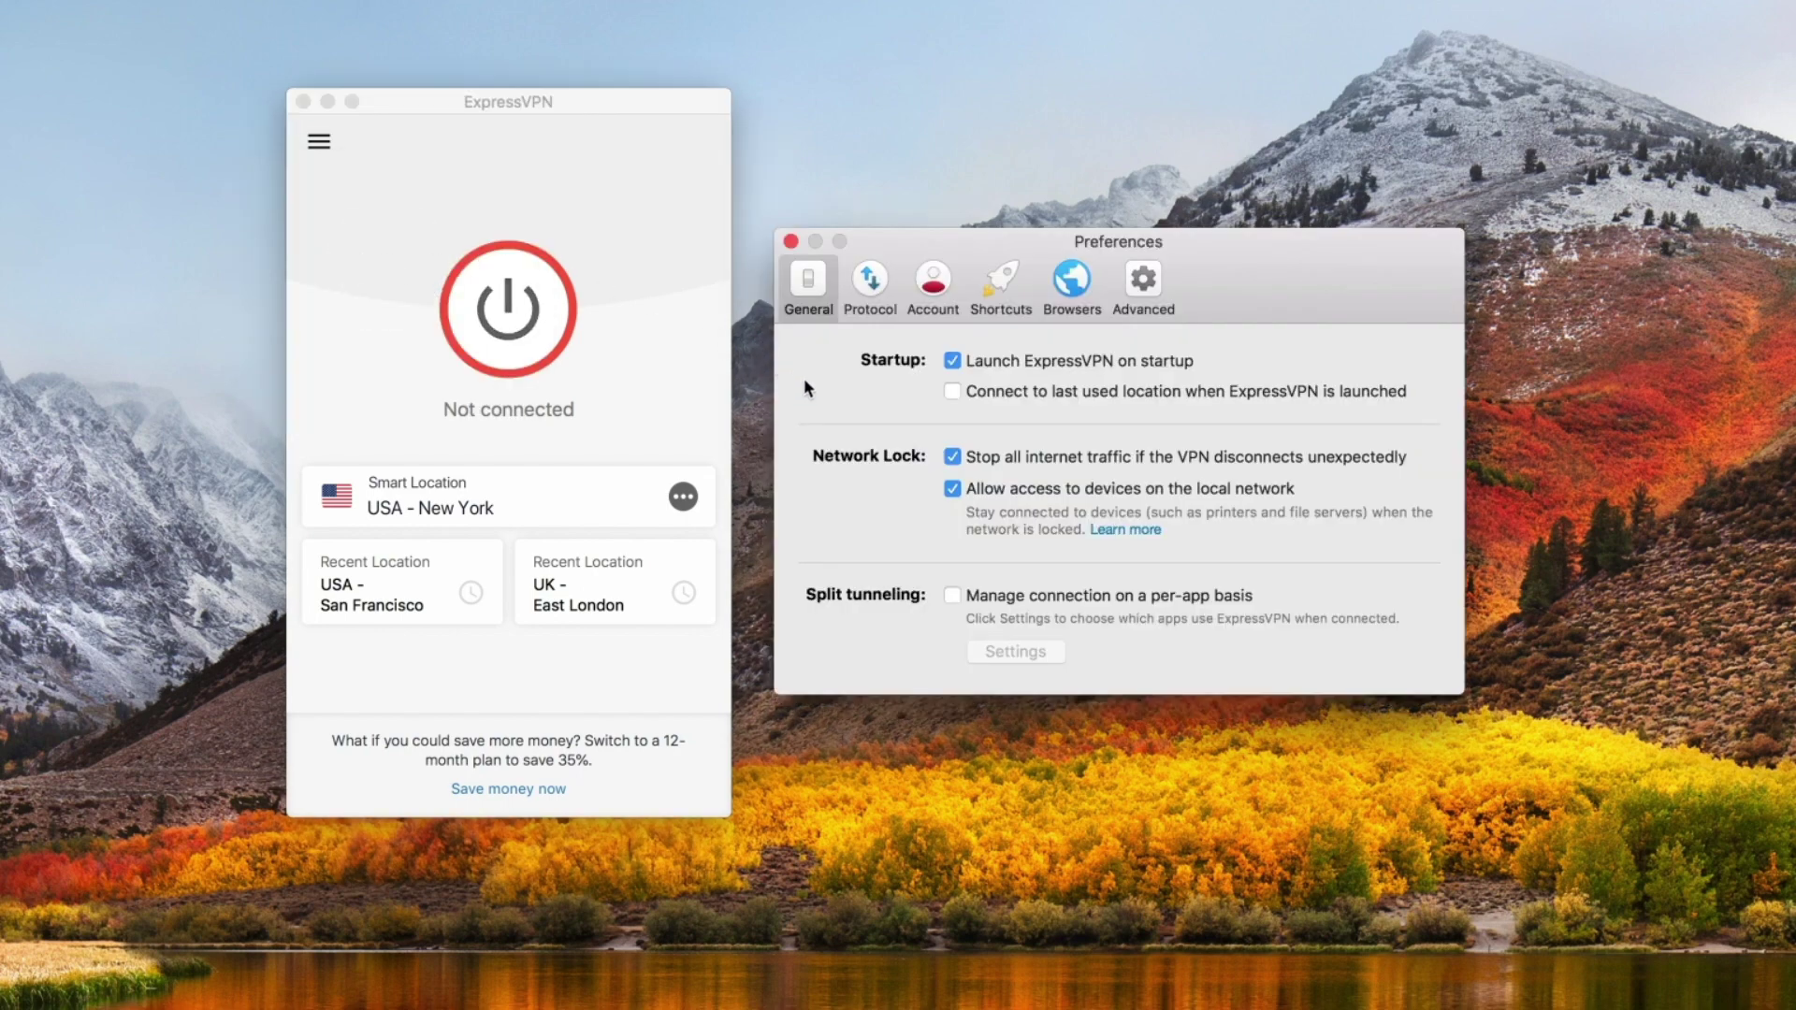
Step: Enable 'Manage connection on a per-app basis' under Split tunneling in General preferences
left_click(955, 597)
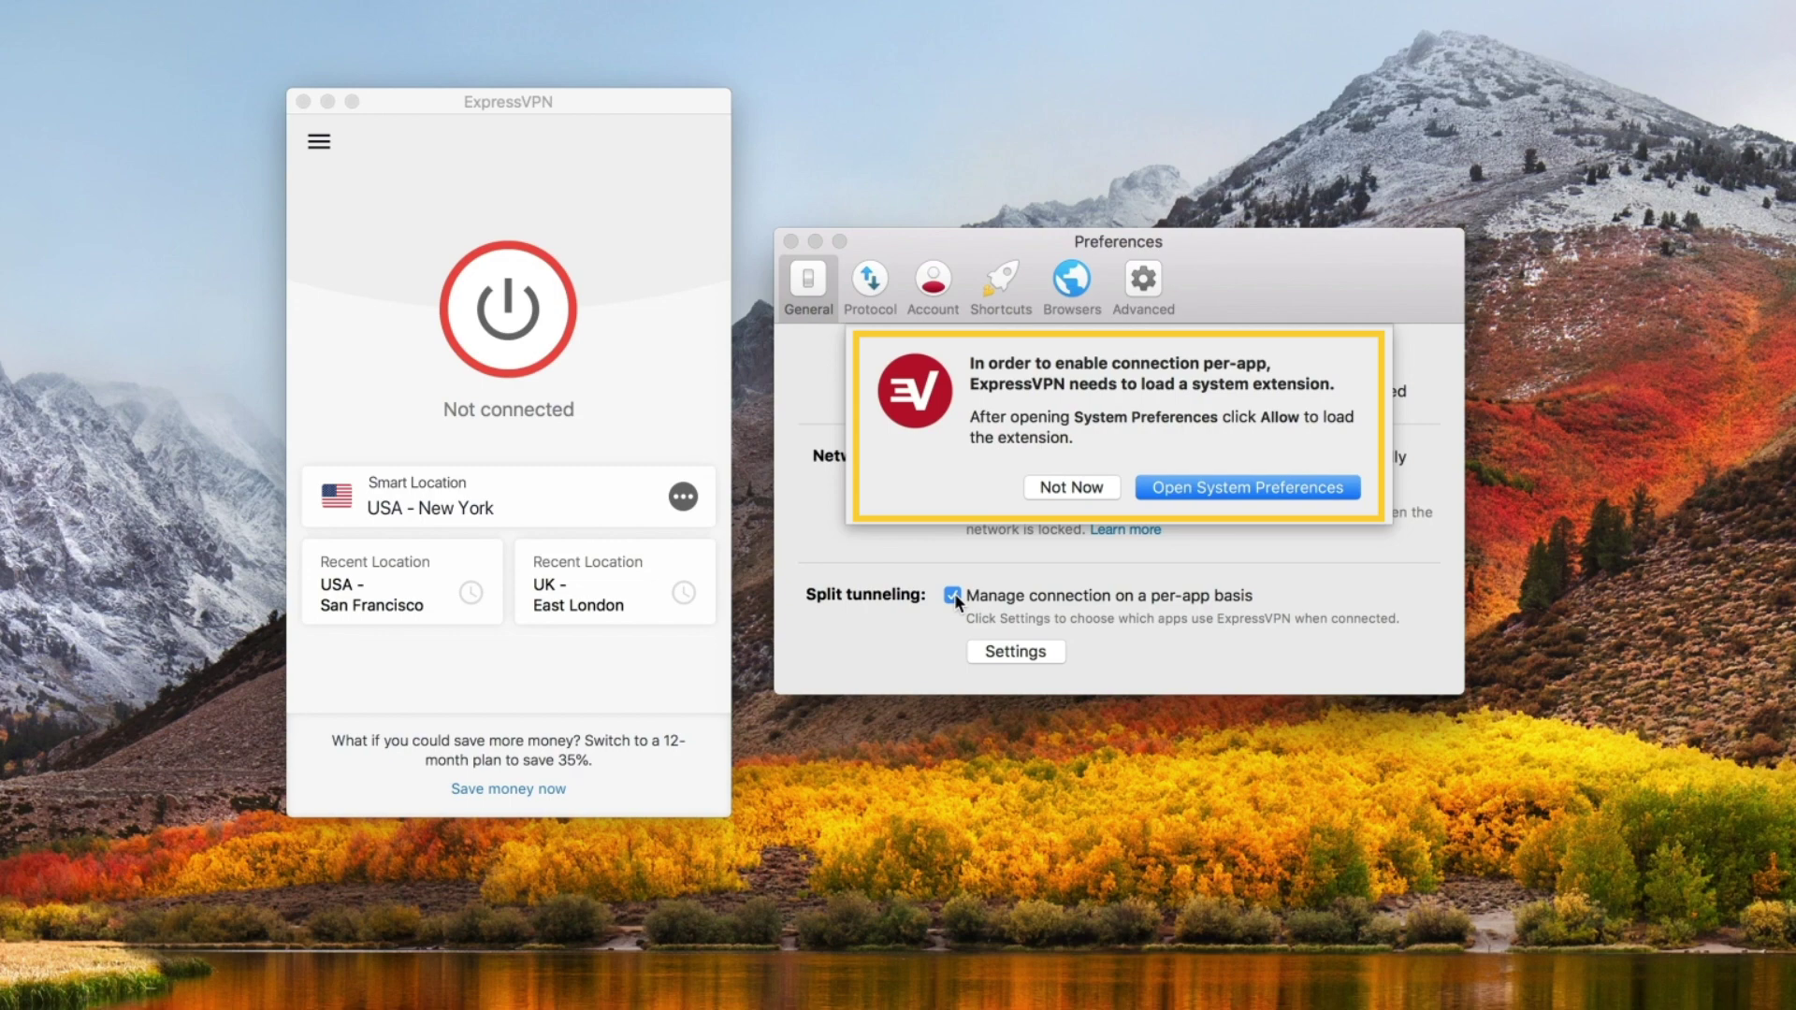
Step: Allow the blocked ExpressVPN system extension in Security & Privacy, then close that window
left_click(1254, 491)
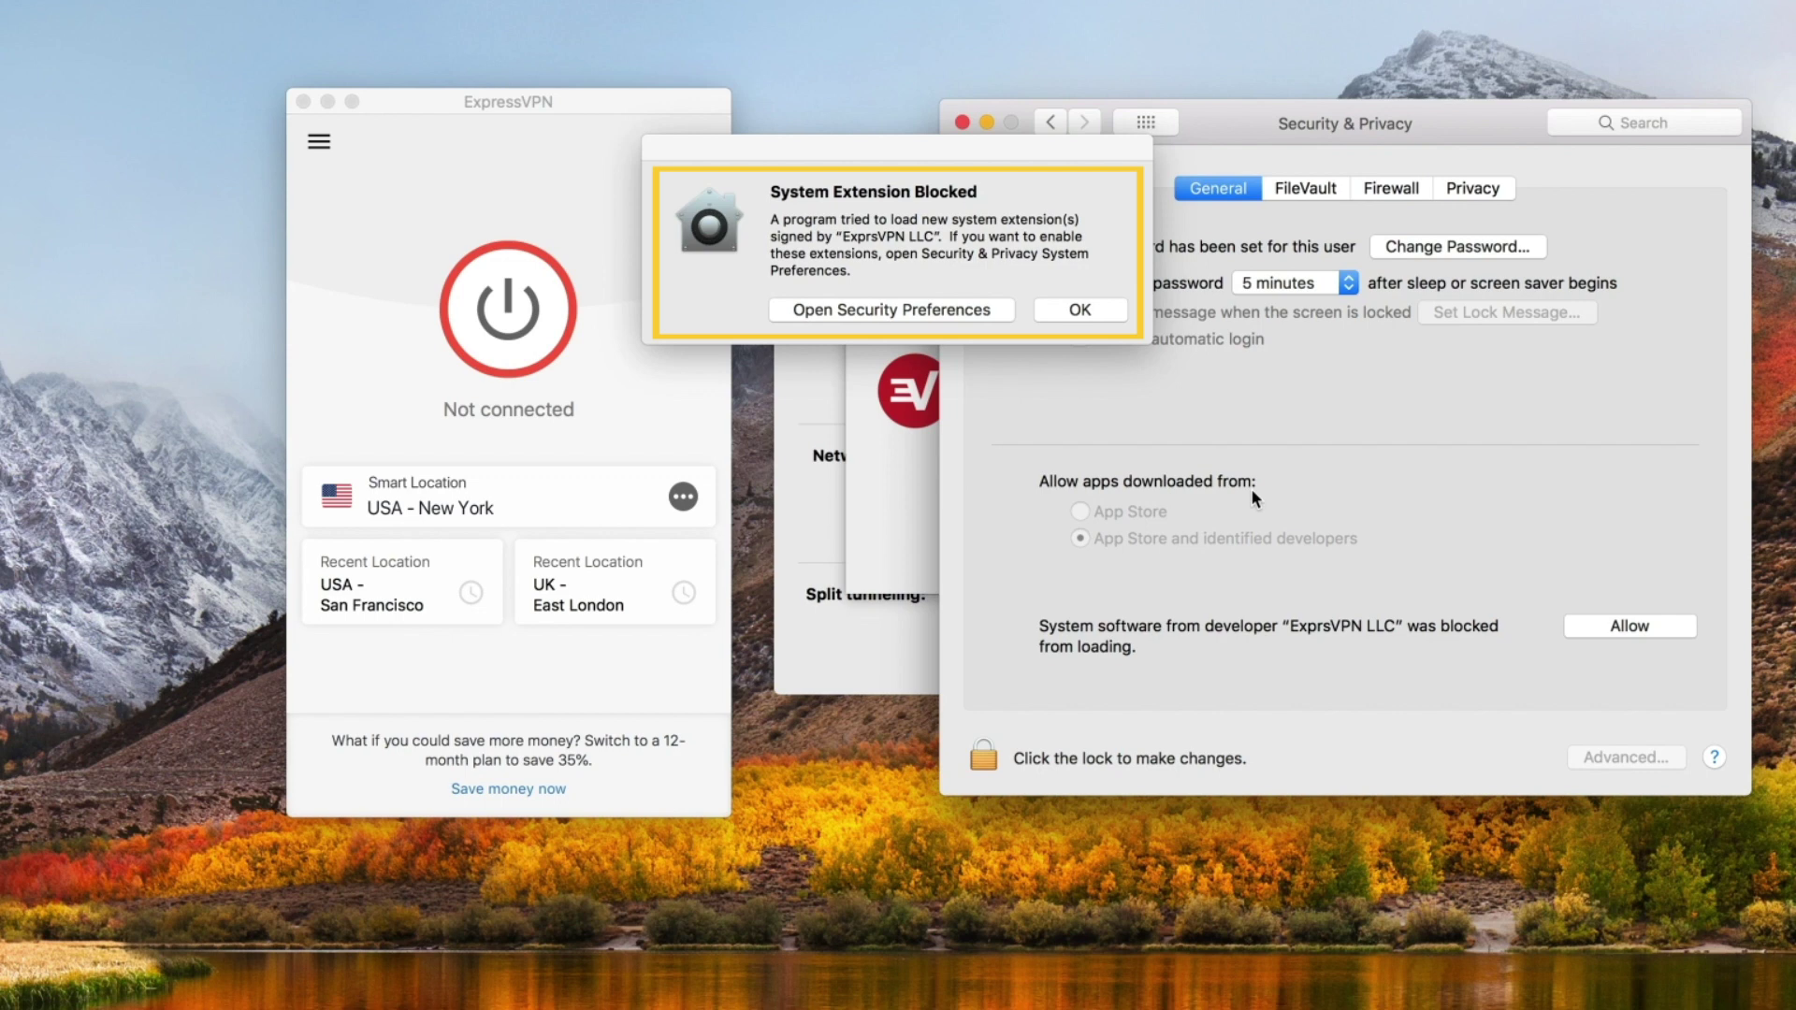
left_click(1081, 313)
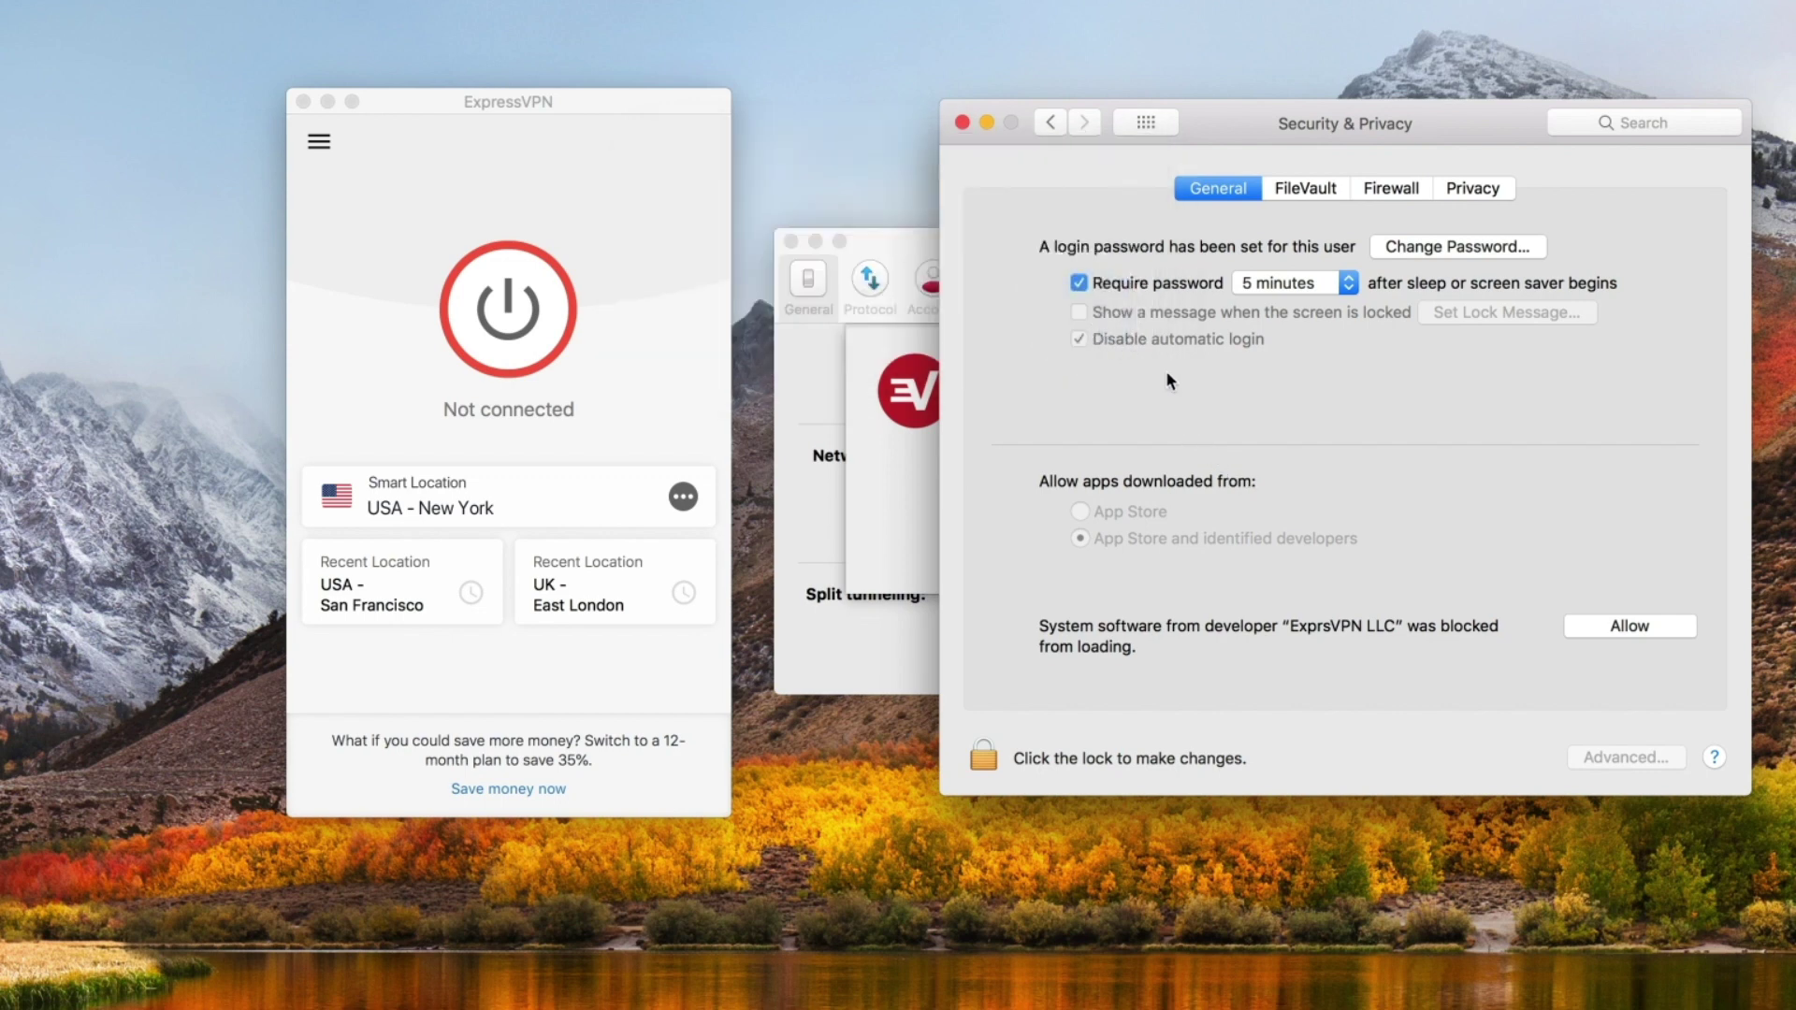
left_click(1615, 627)
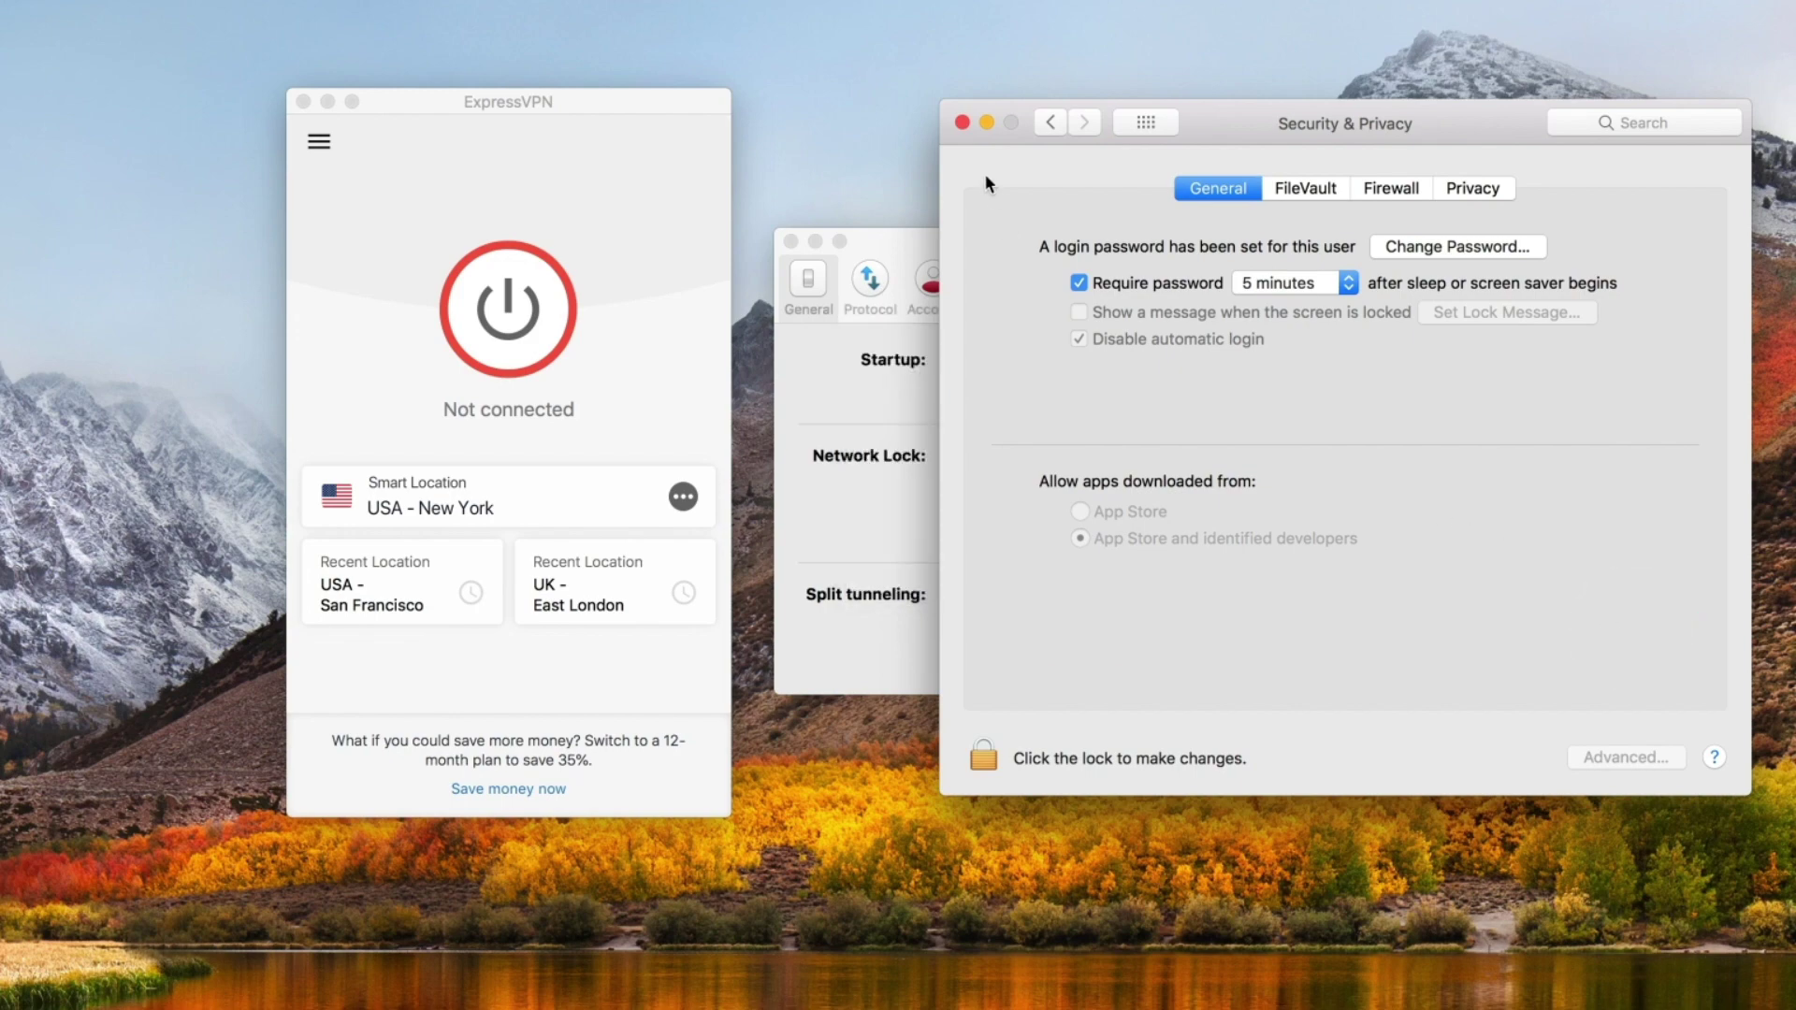
left_click(962, 124)
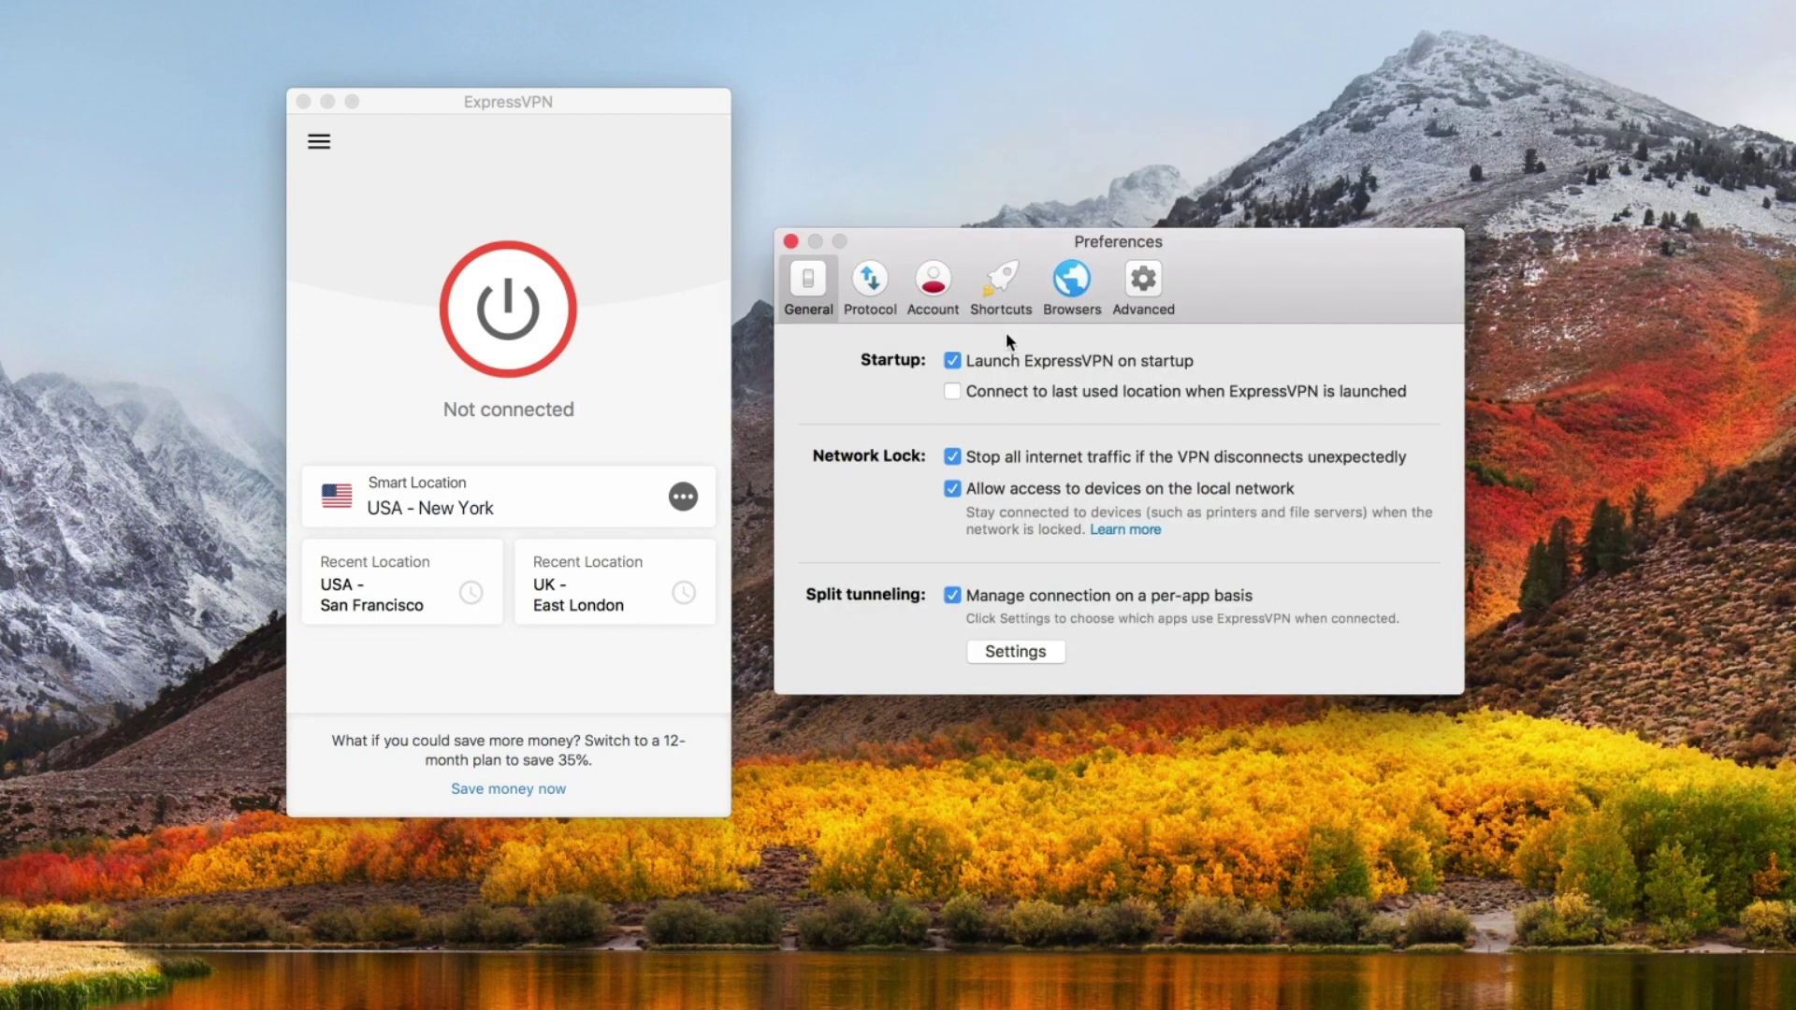
Step: In split tunneling Settings, choose 'Do not allow selected apps to use the VPN'
left_click(1017, 651)
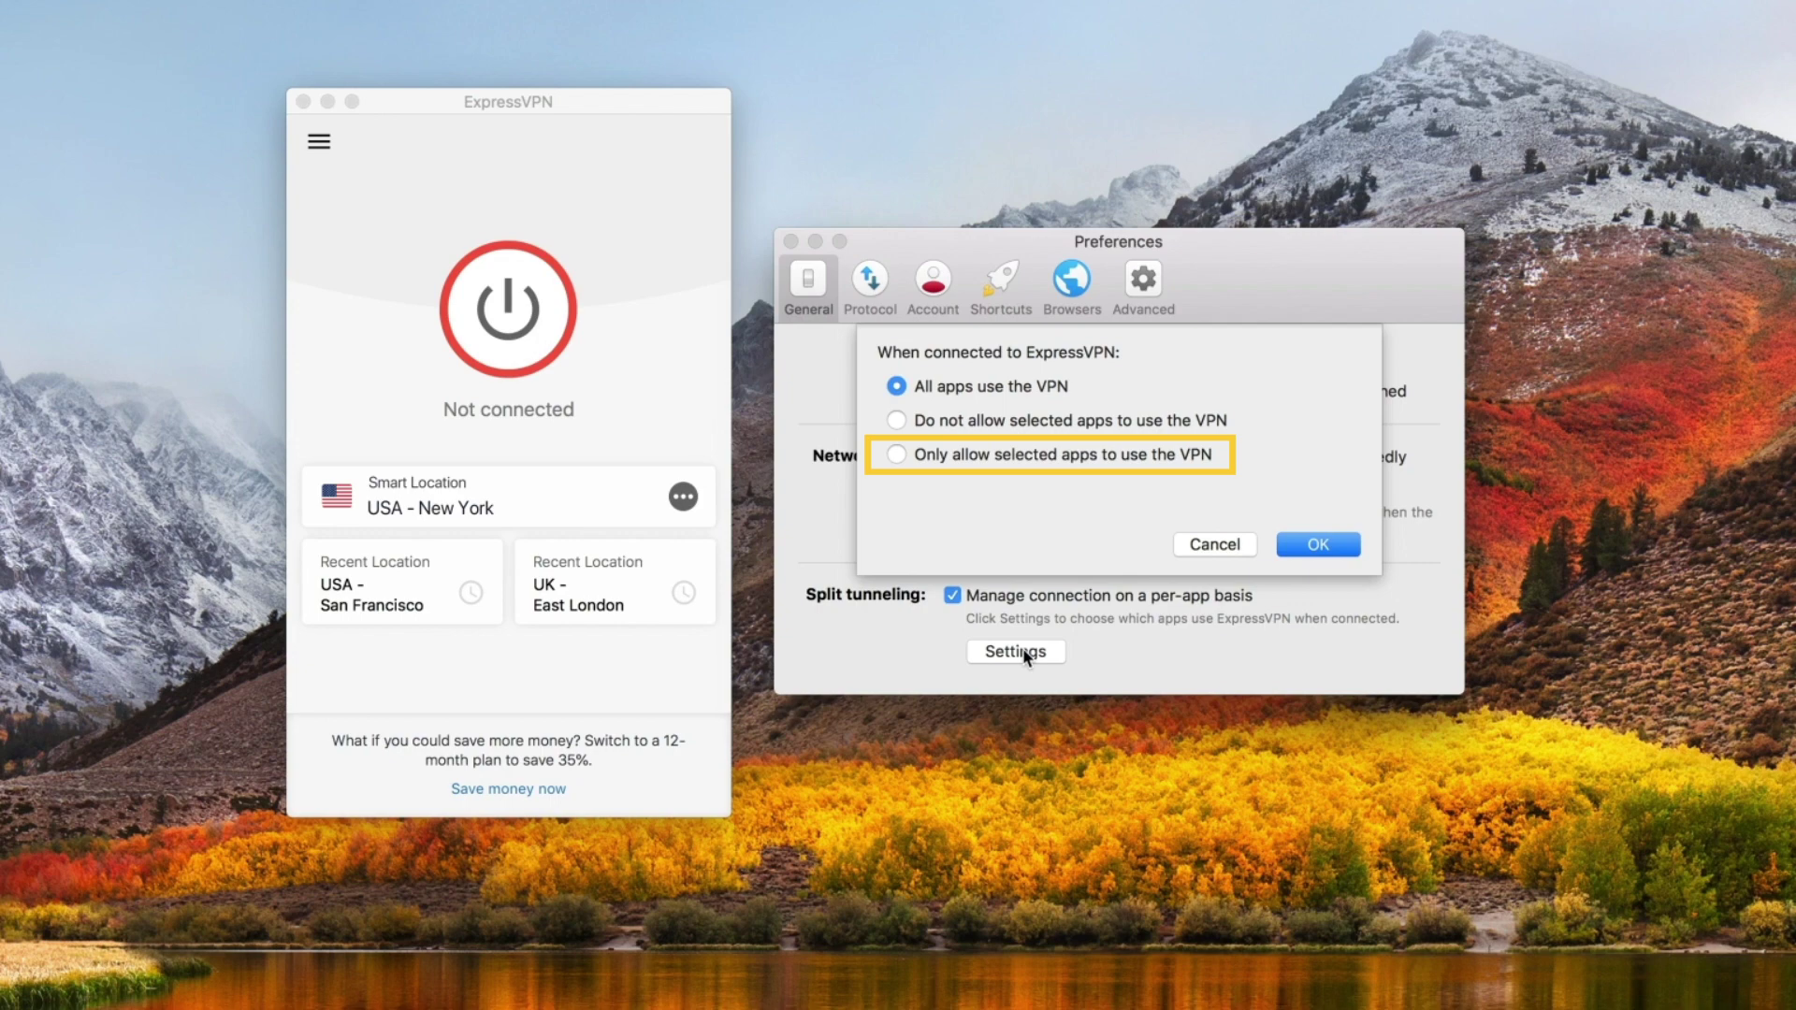
left_click(1072, 417)
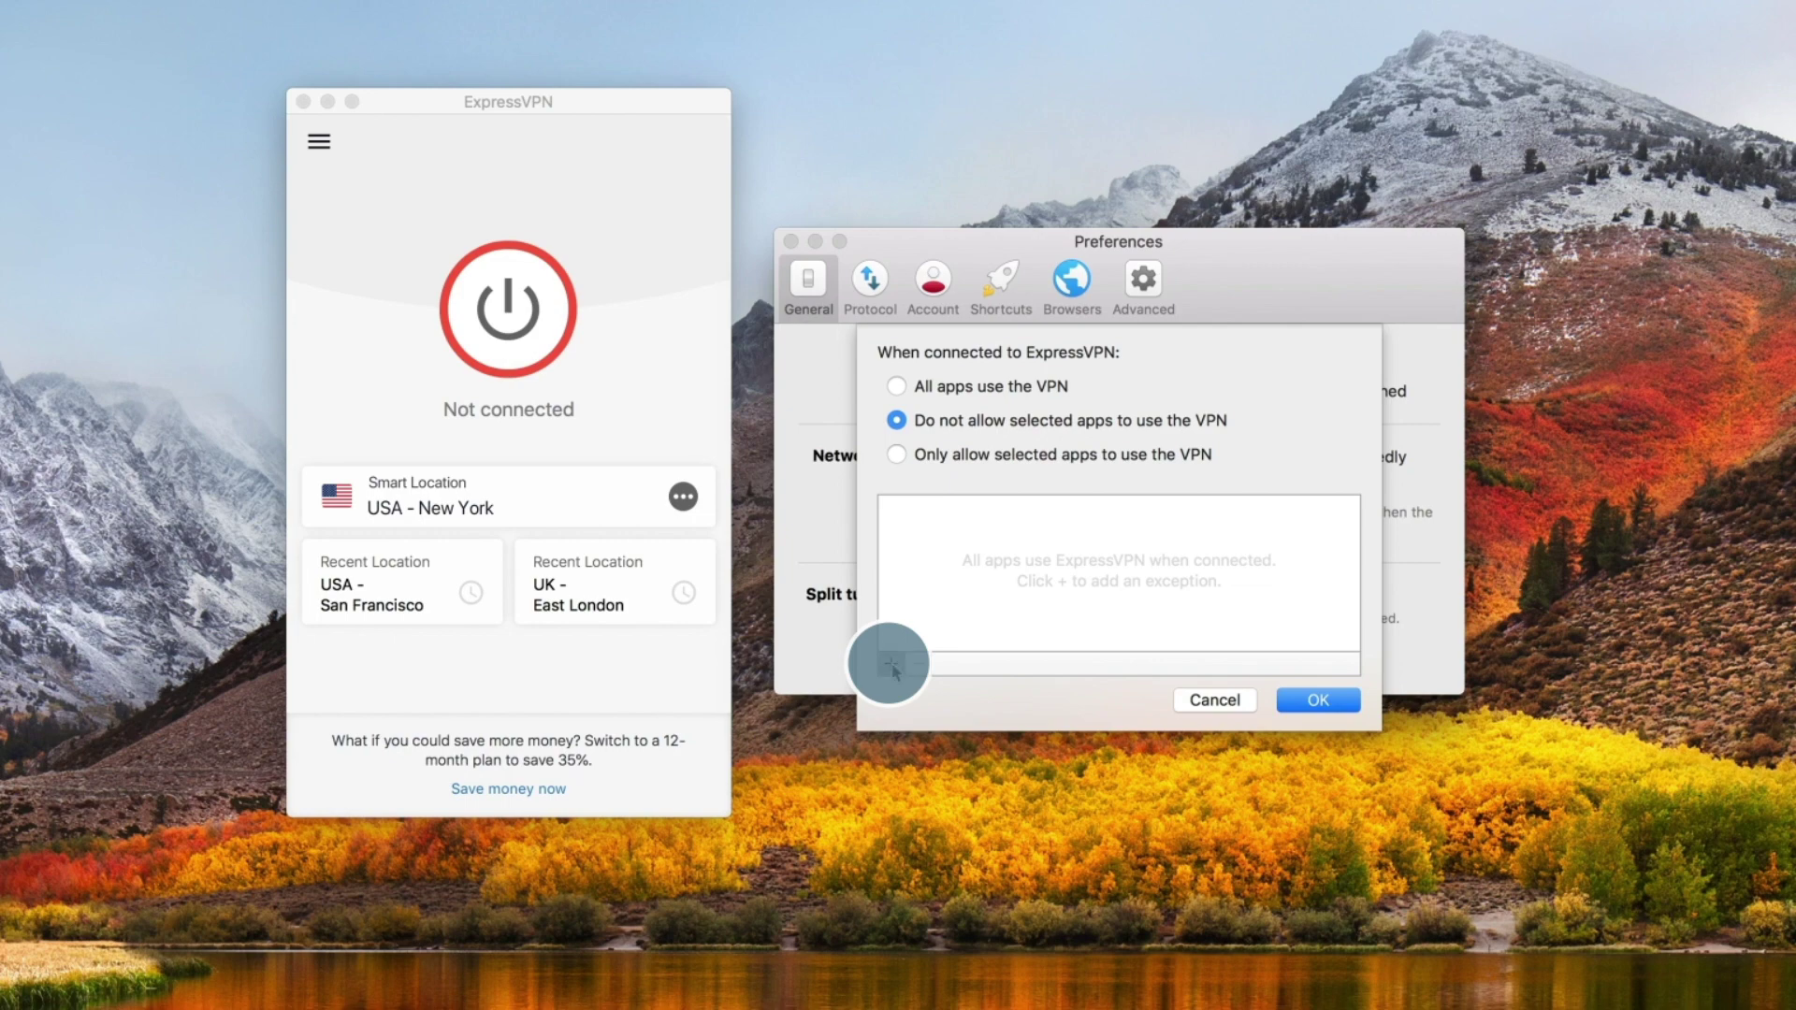
Step: Add App Store from the Applications chooser to the VPN exclusion list
left_click(889, 662)
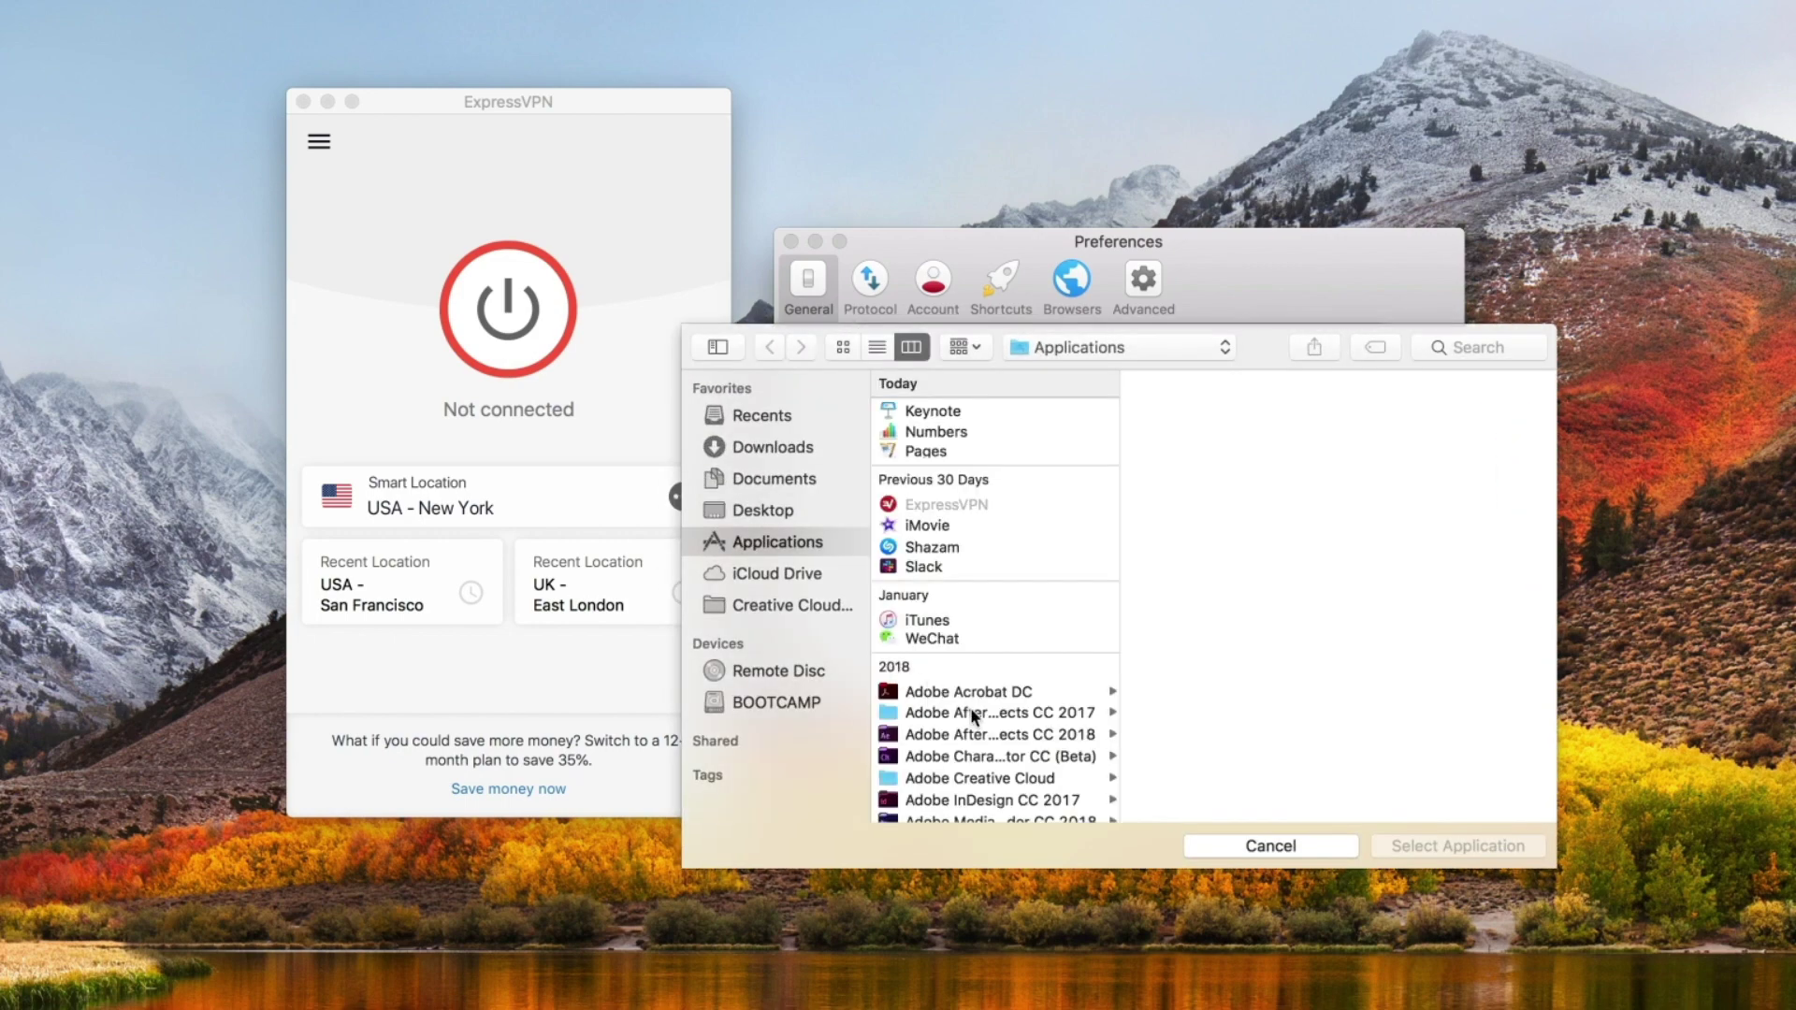
scroll(970, 706, "down", 1)
scroll(970, 706, "down", 4)
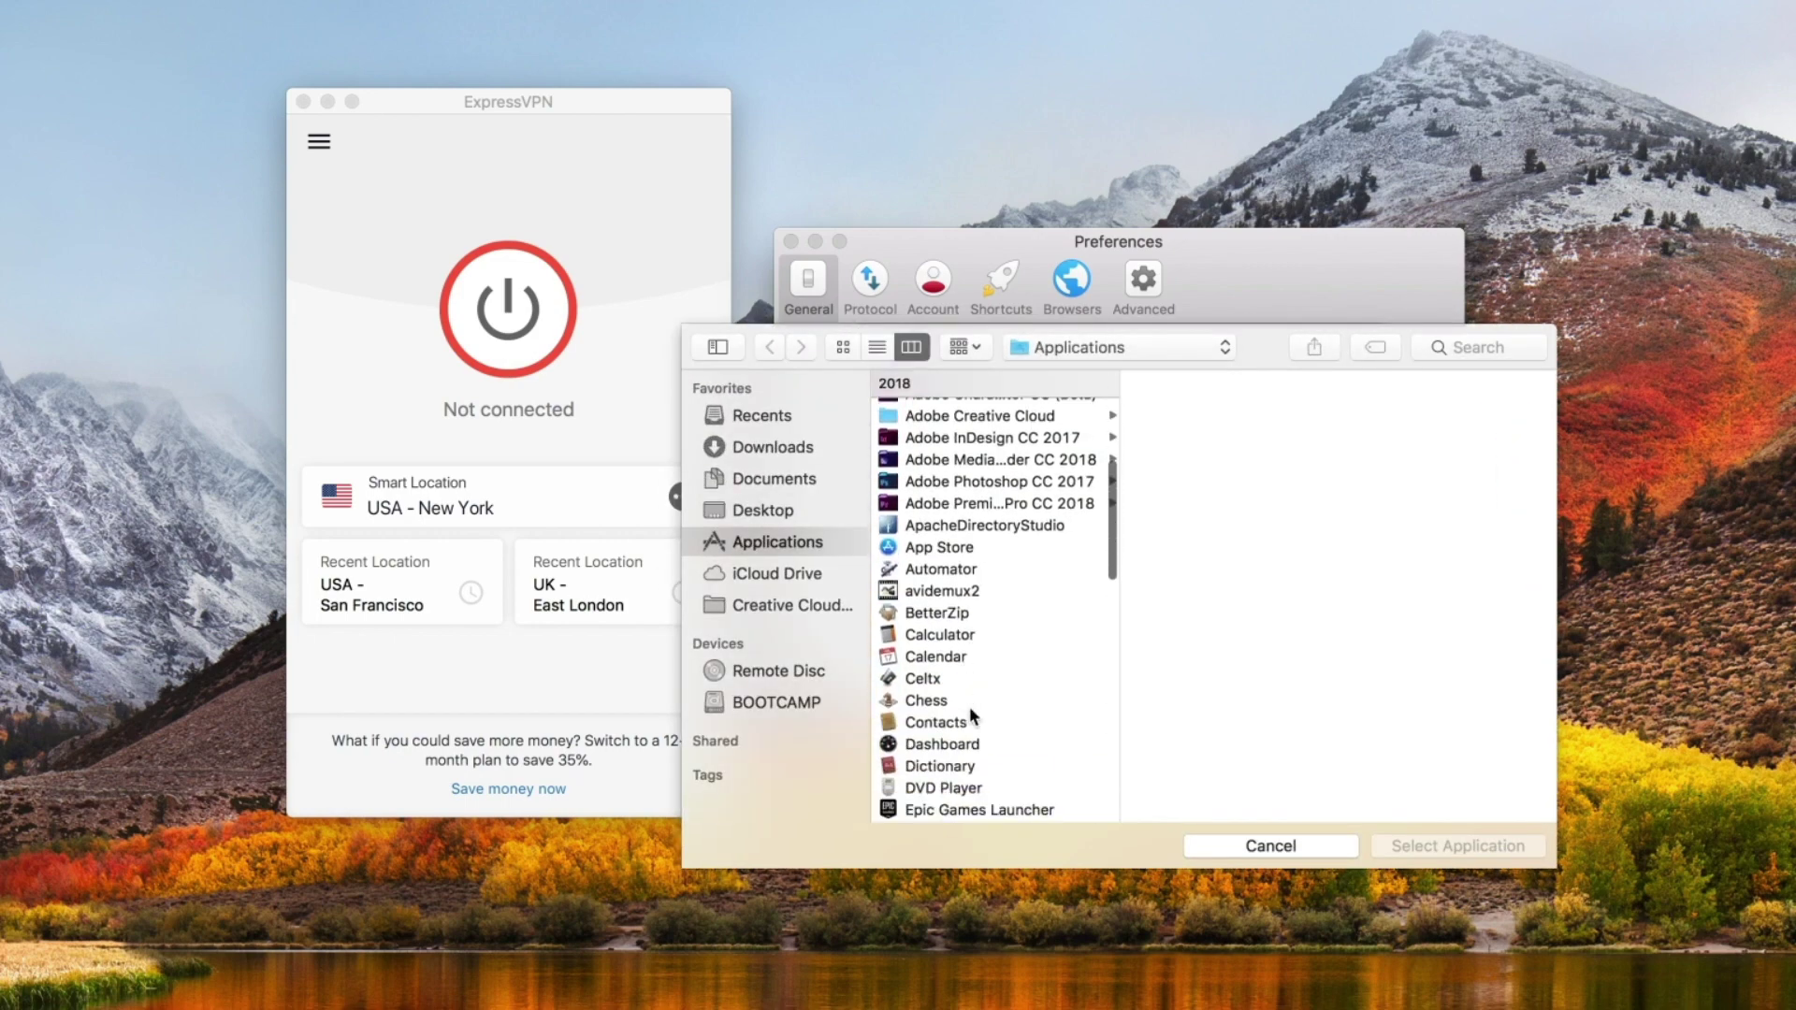
left_click(954, 546)
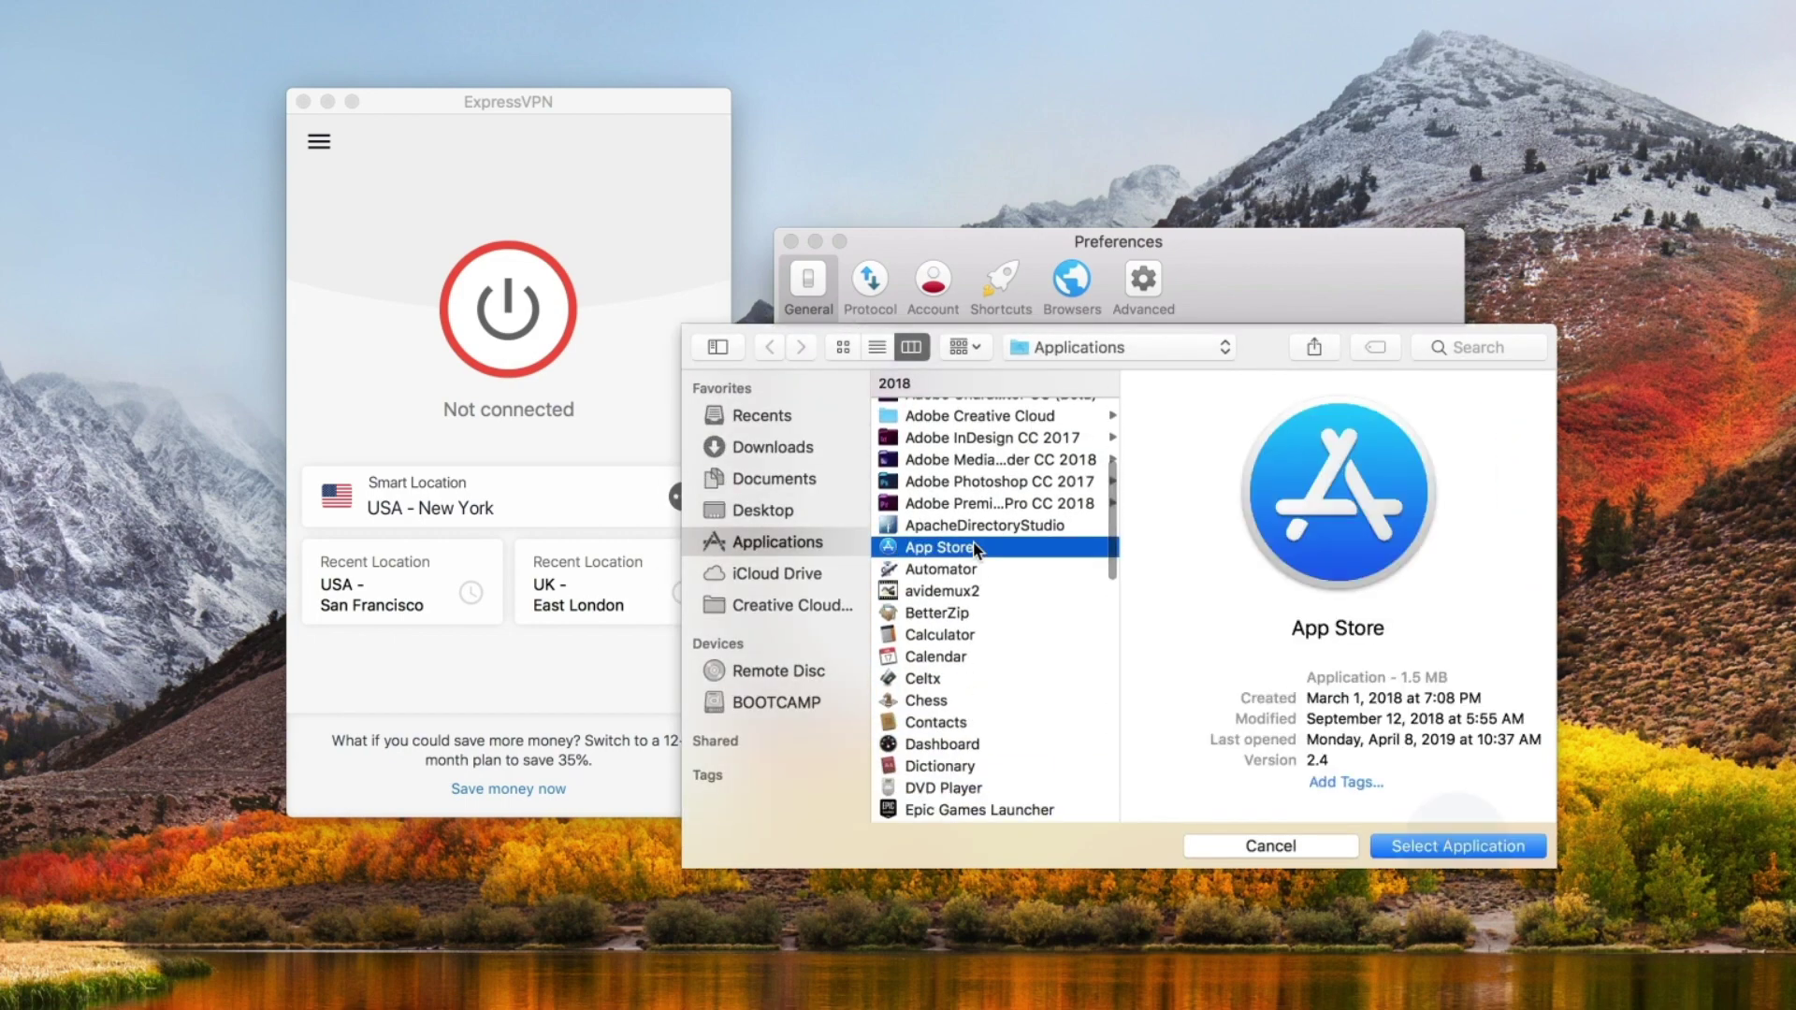
left_click(1409, 839)
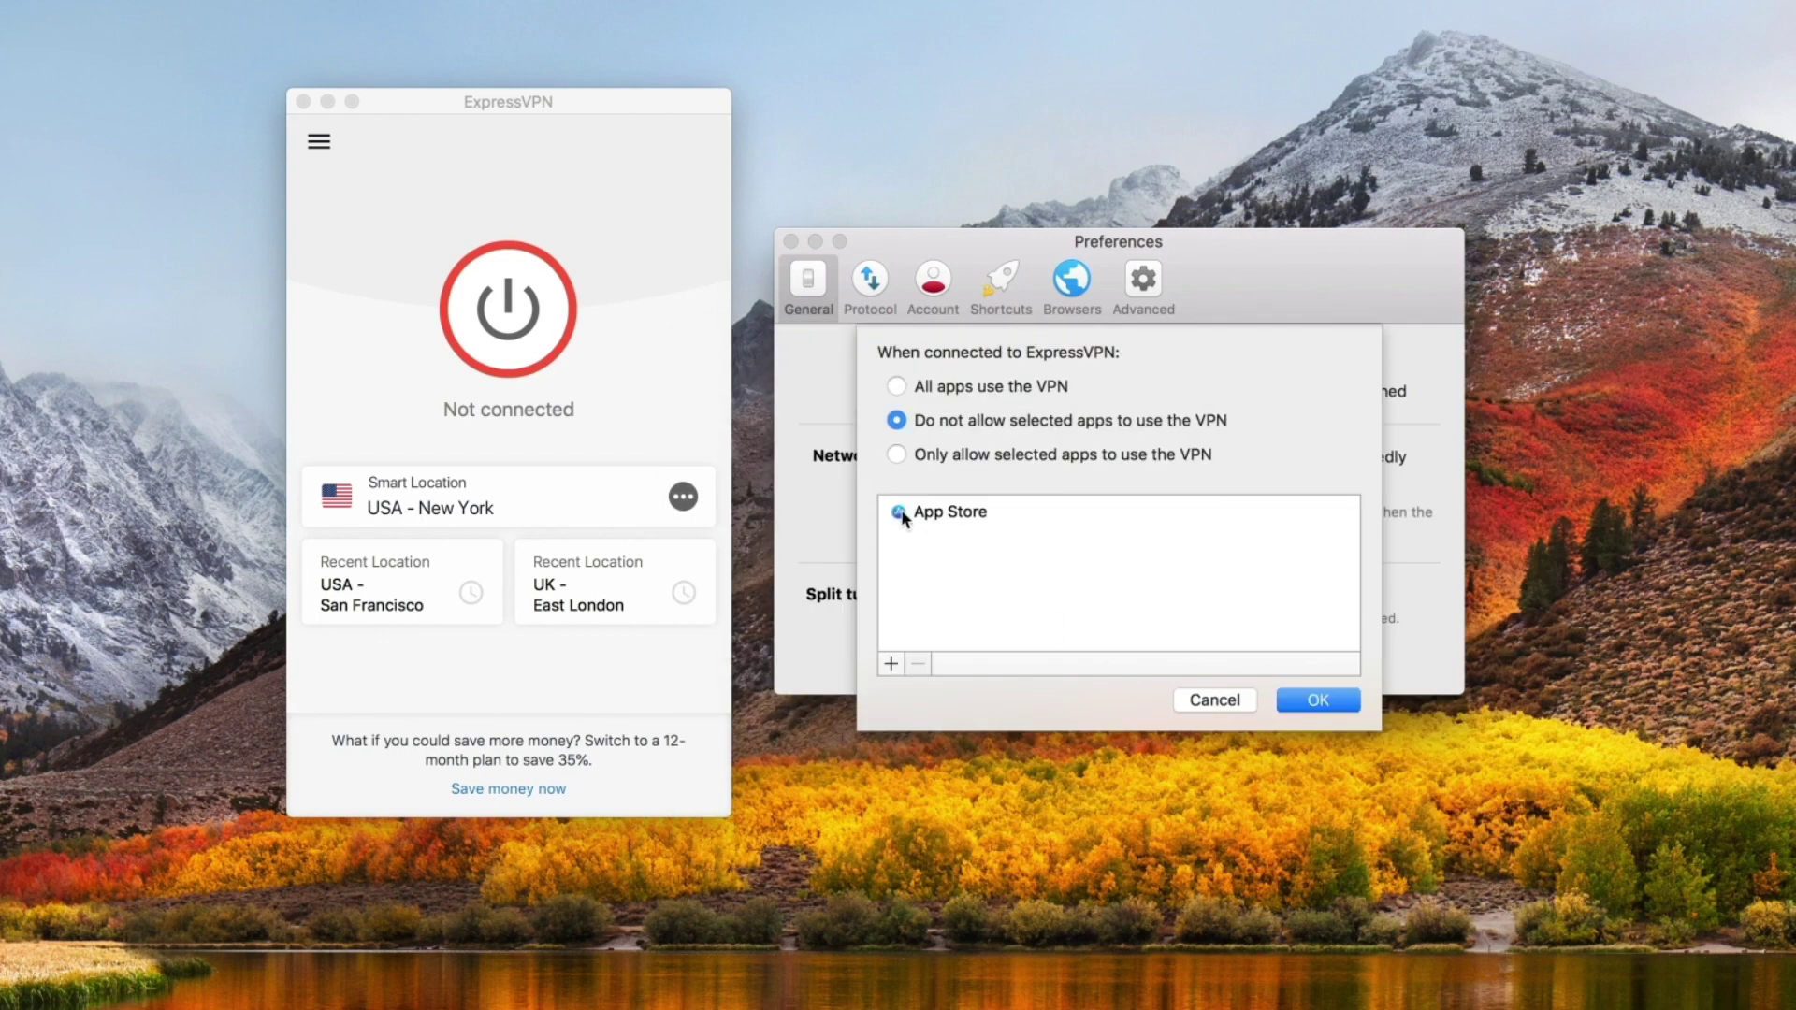
Step: Remove App Store from the list, choose 'All apps use the VPN', and confirm with OK
left_click(931, 514)
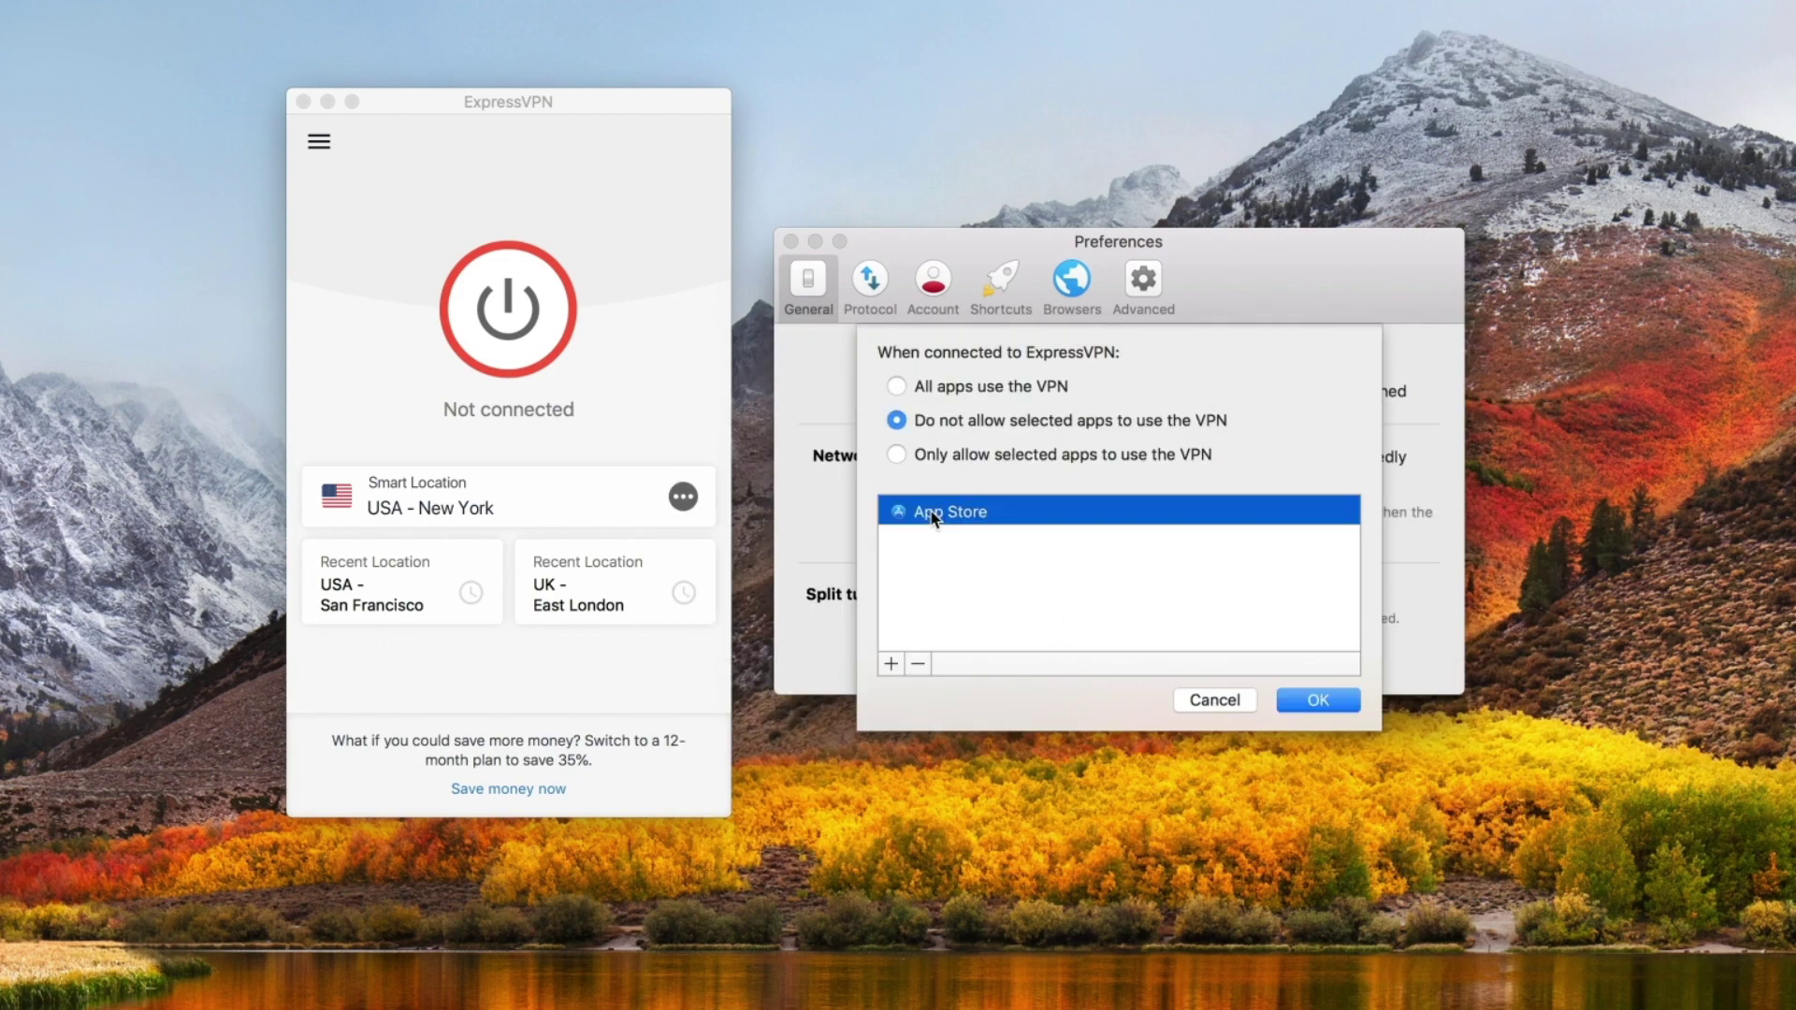
left_click(916, 665)
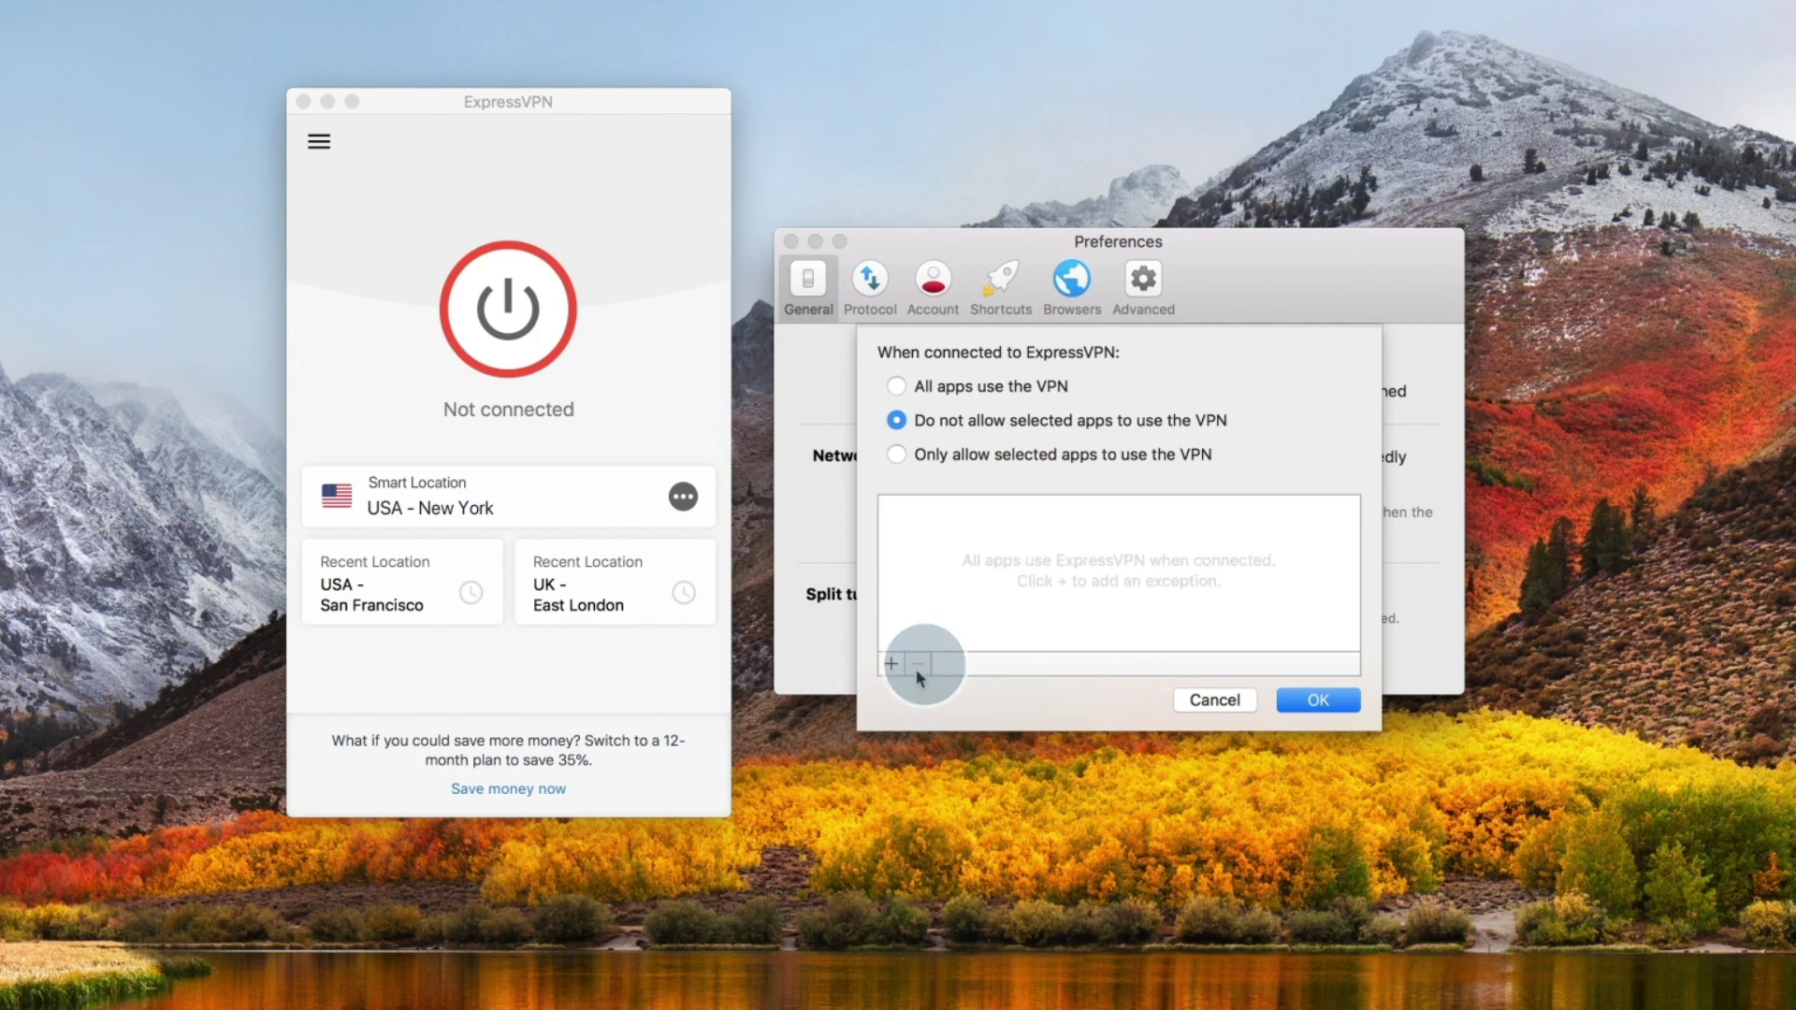
left_click(920, 385)
left_click(1299, 522)
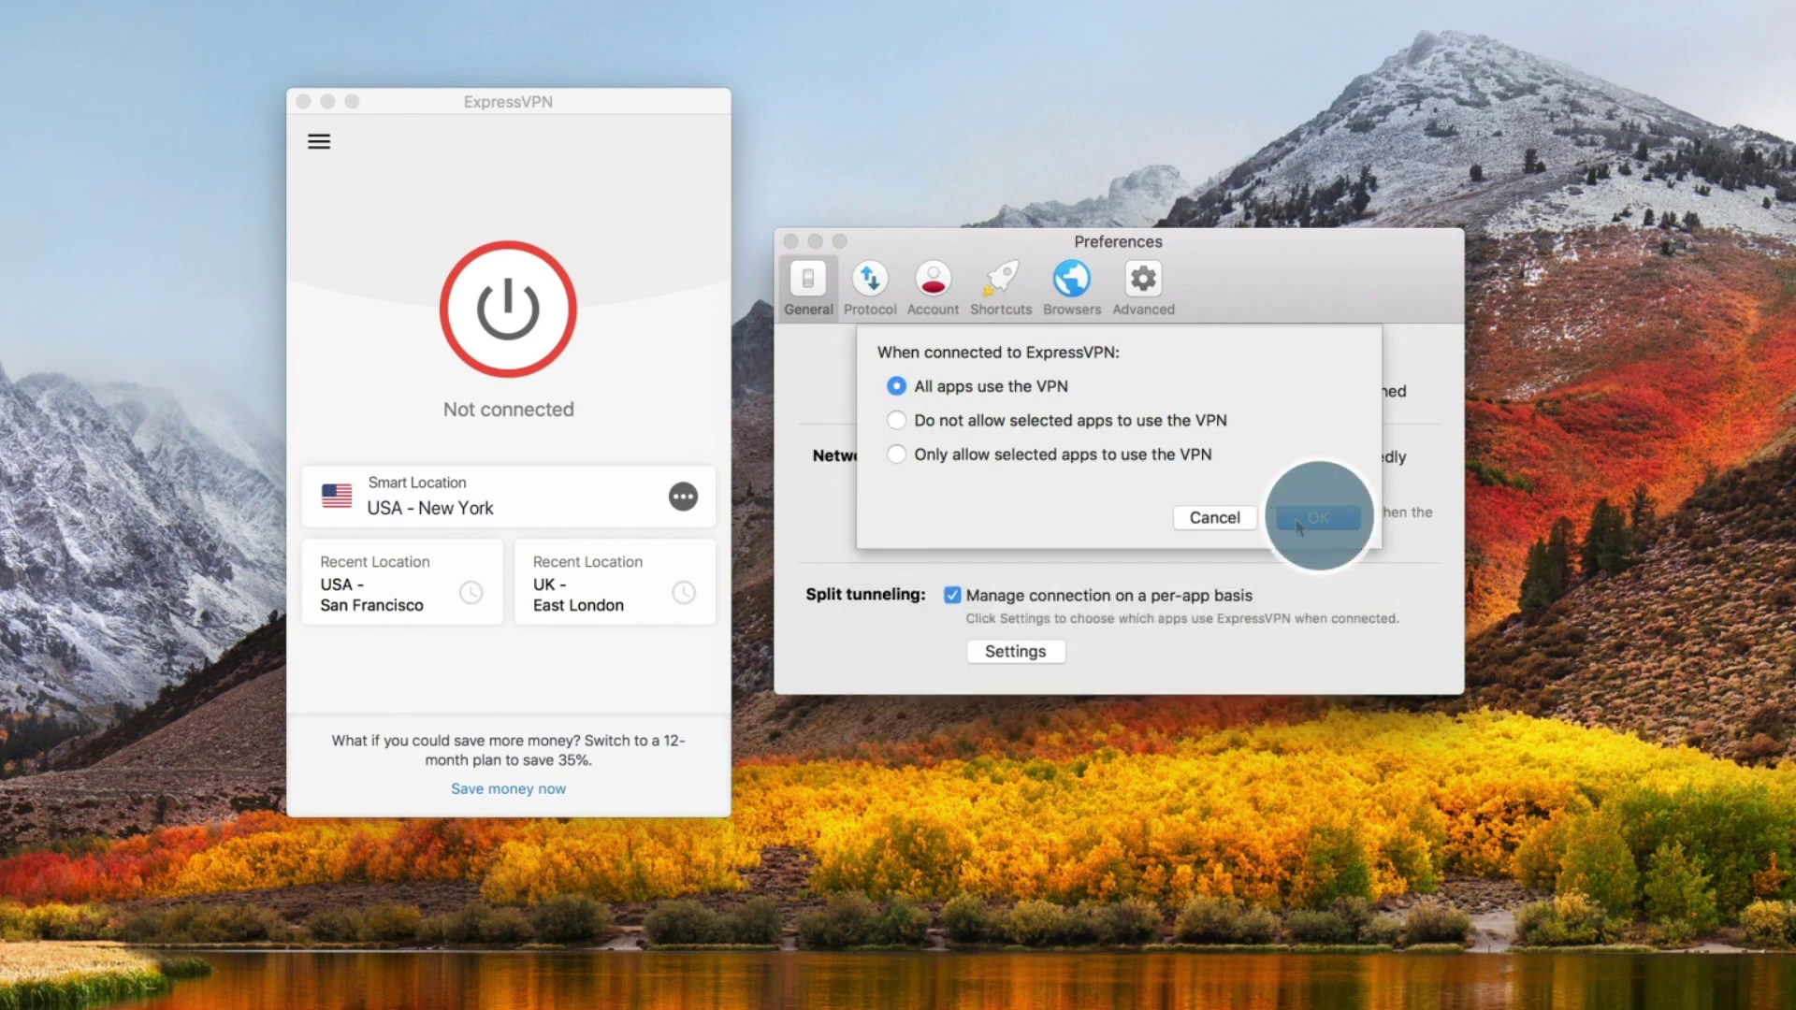